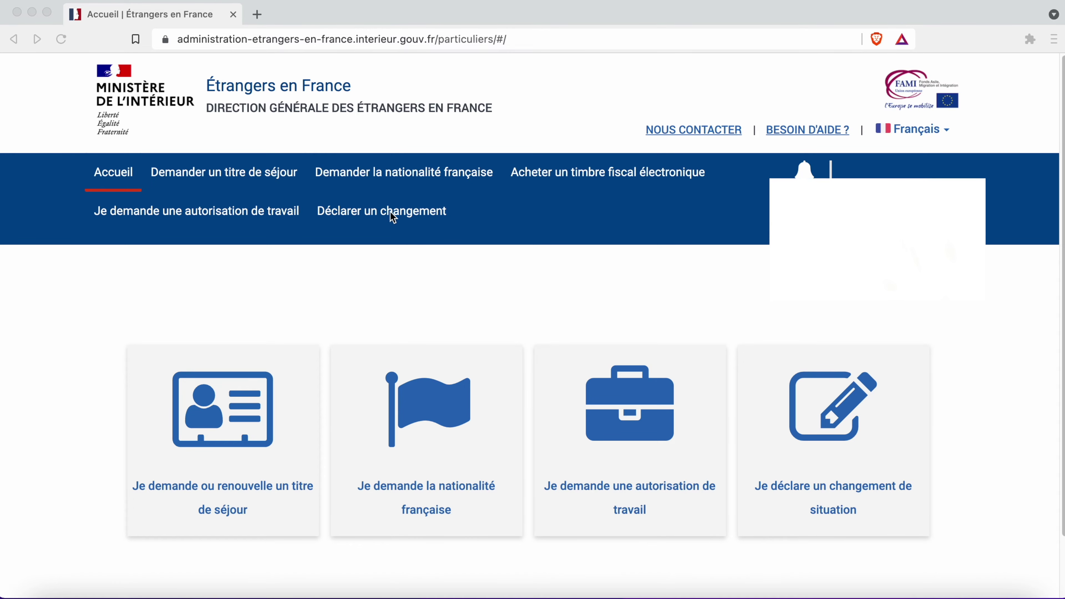
# - Start a declaration for a change of situation (Domicile, Situation familiale, État civil)
pyautogui.click(363, 217)
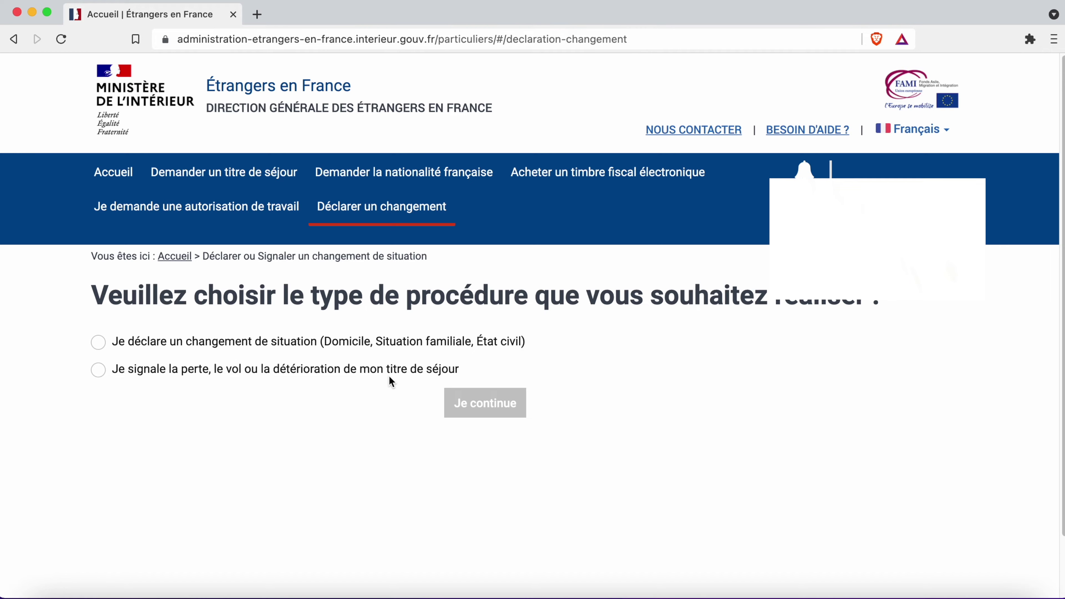
pyautogui.click(149, 341)
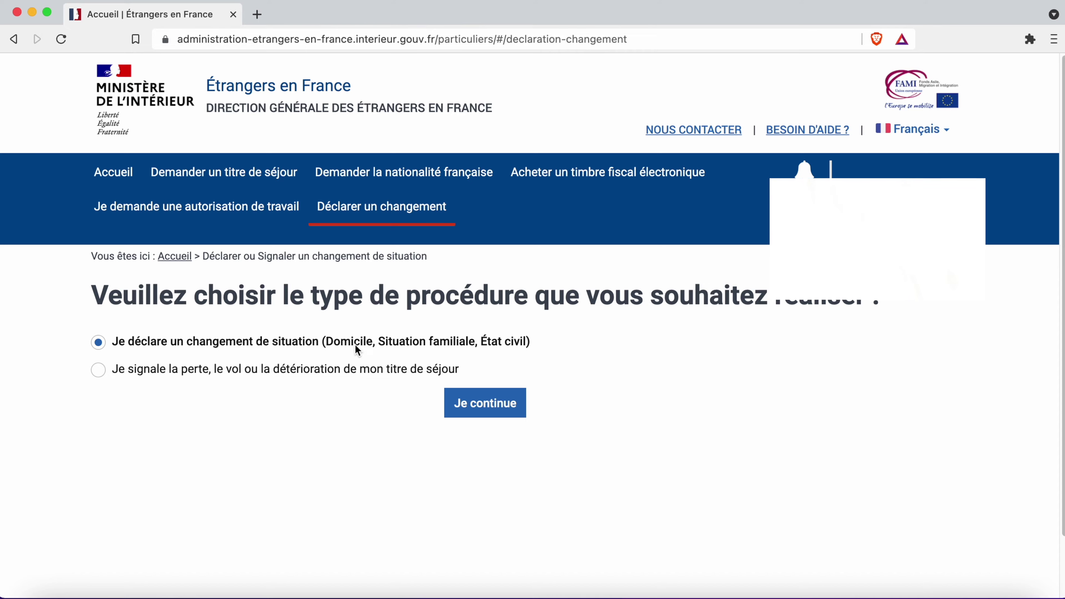
pyautogui.click(486, 412)
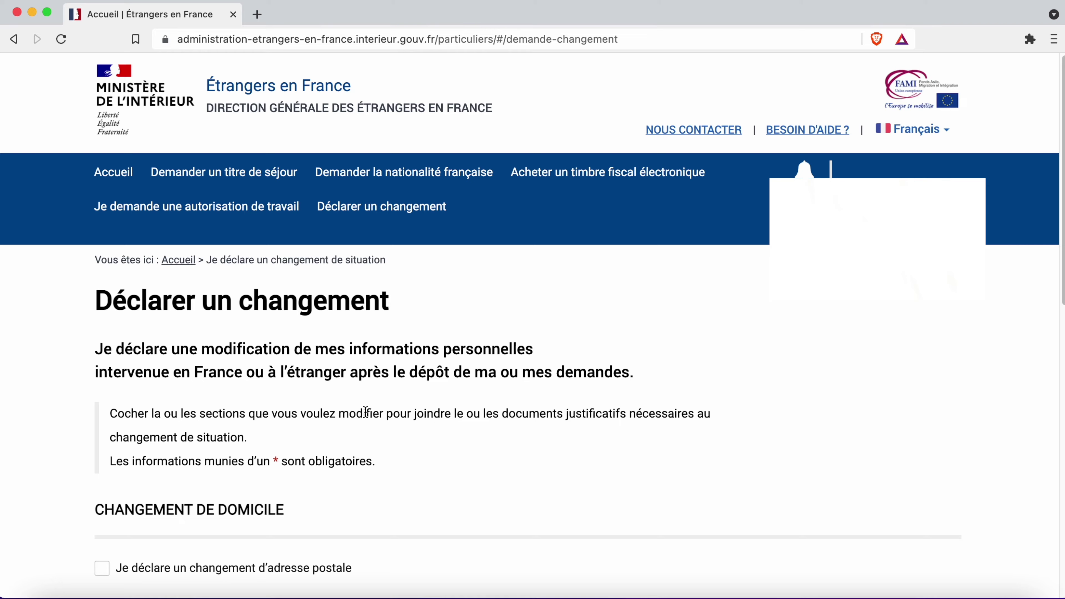
# - Examine the change declaration form's instructions and its domicile, civil status and family situation sections through to the final acknowledgement
pyautogui.scroll(-2, 366, 411)
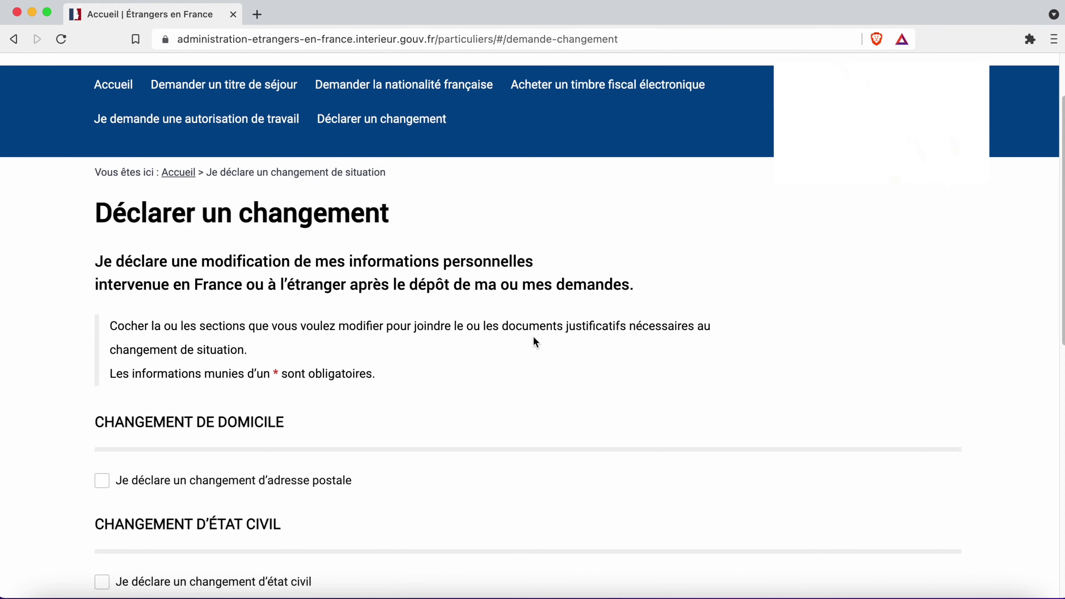
pyautogui.scroll(-1, 475, 406)
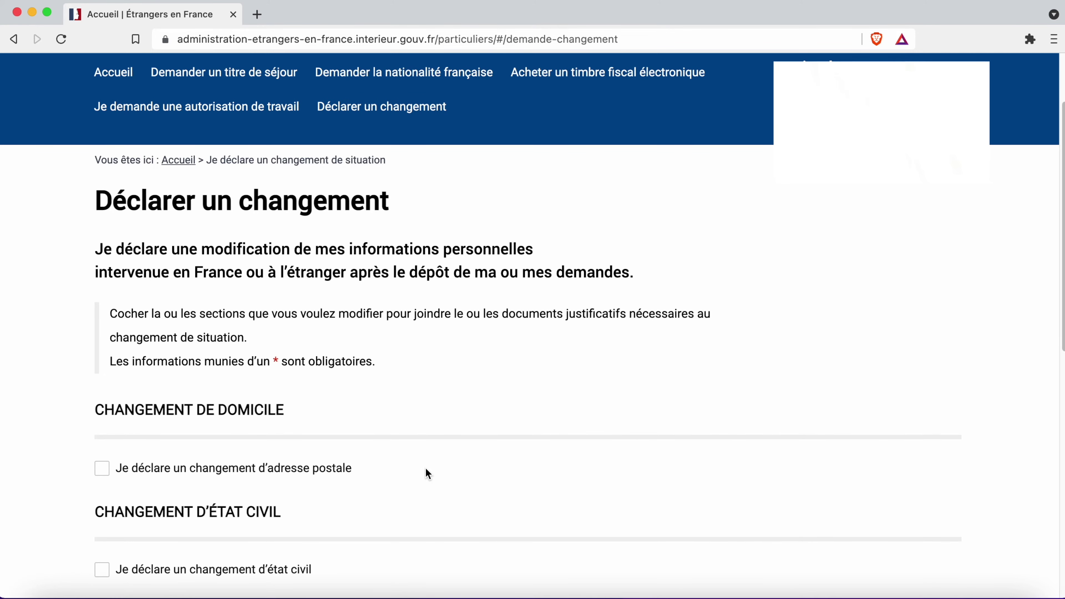
pyautogui.scroll(-3, 425, 469)
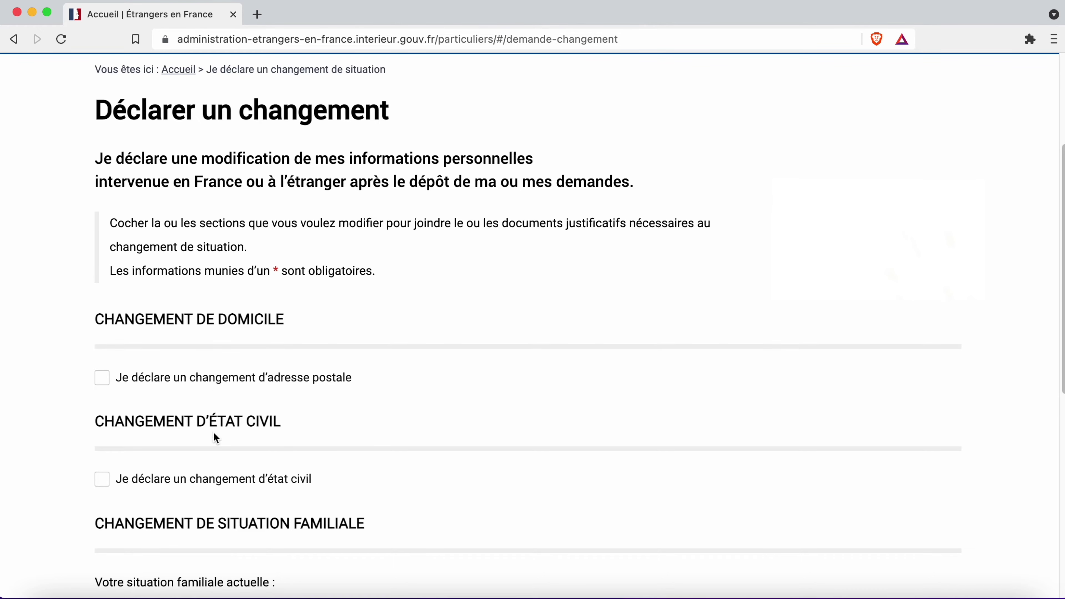
pyautogui.scroll(-1, 276, 426)
pyautogui.scroll(-1, 278, 424)
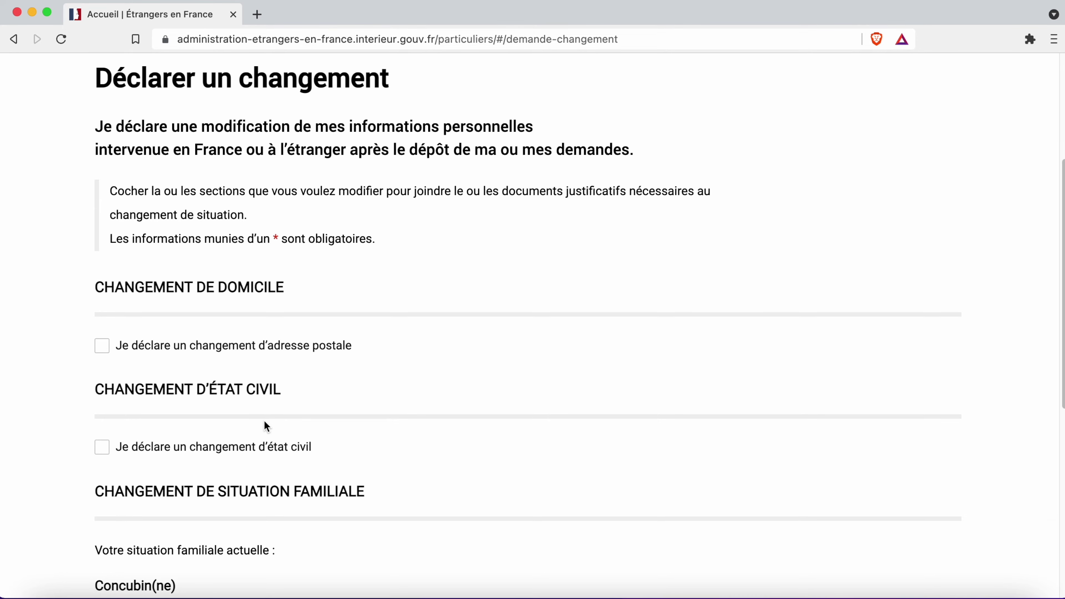
pyautogui.scroll(-5, 260, 238)
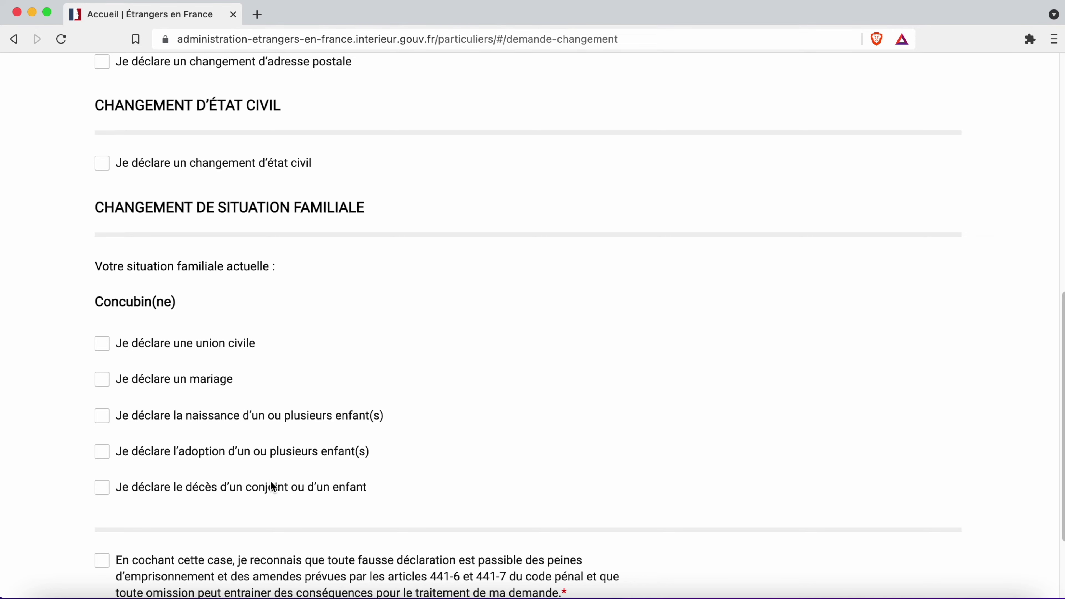
pyautogui.scroll(-3, 274, 486)
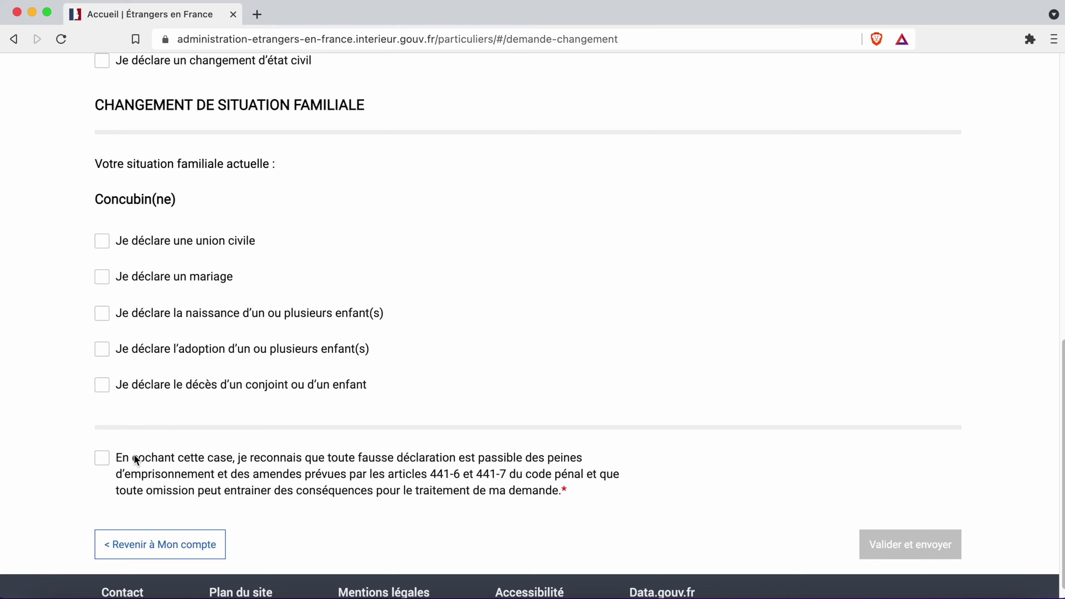
# - Select the declaration of a postal address change under CHANGEMENT DE DOMICILE
pyautogui.scroll(12, 162, 434)
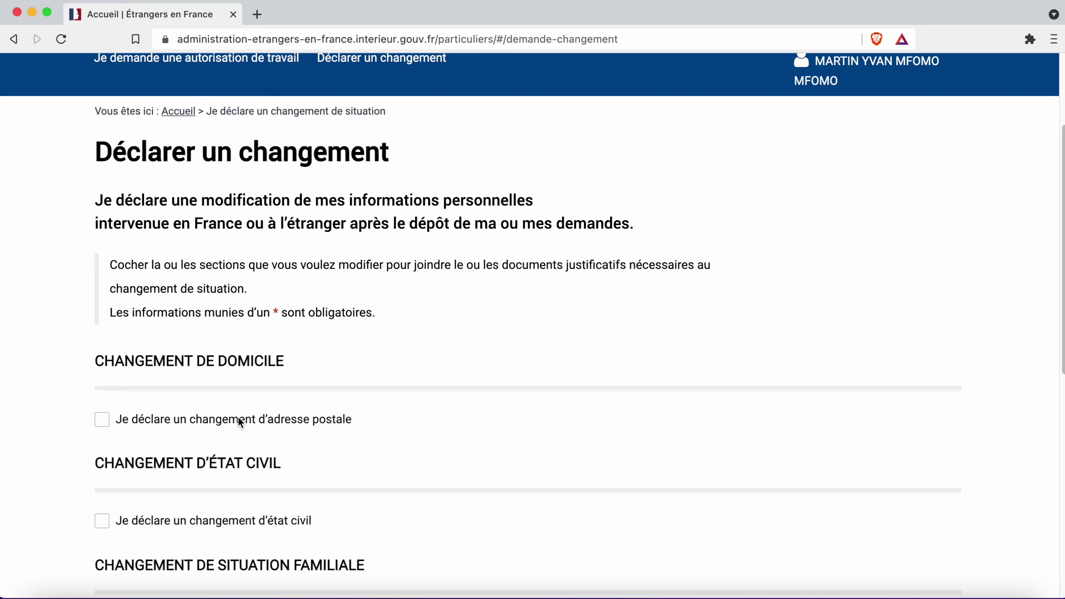
pyautogui.click(115, 415)
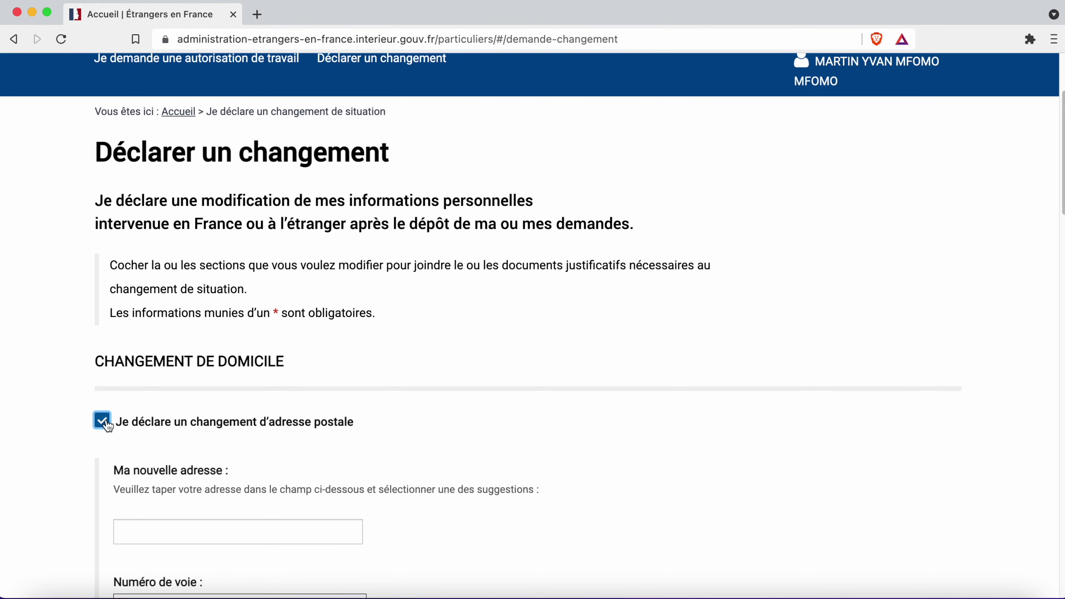
# - Examine the new address fields and the accepted proof-of-address documents for the postal address change
pyautogui.scroll(-1, 228, 505)
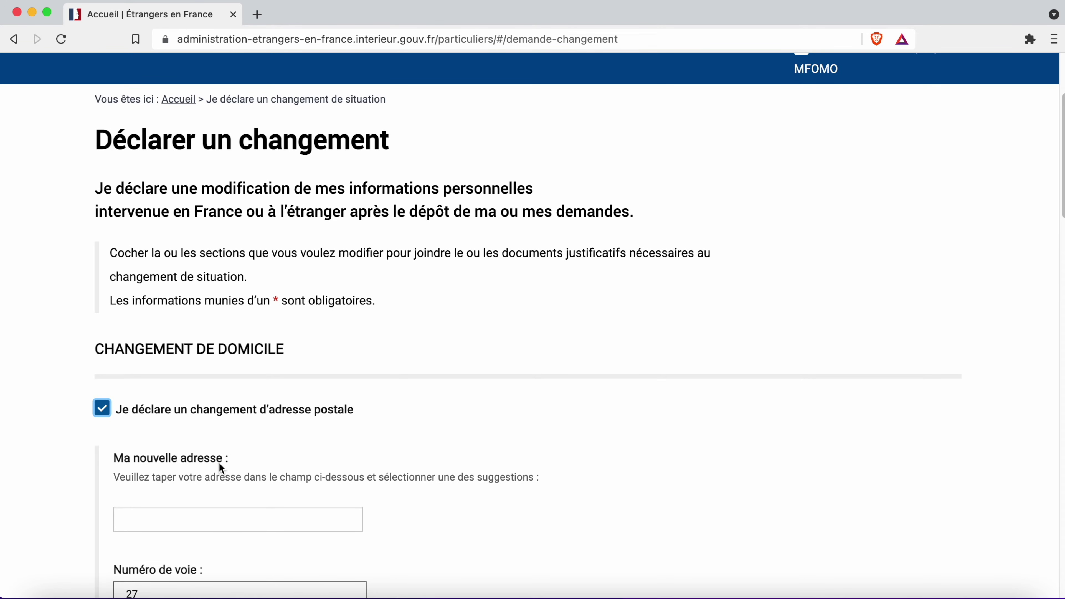
pyautogui.scroll(-1, 173, 514)
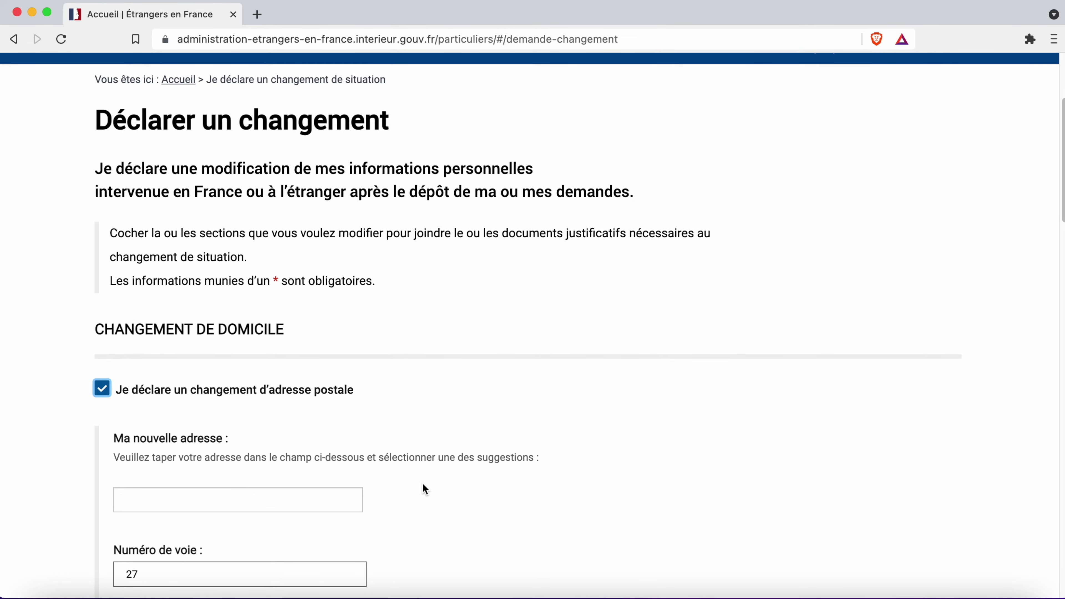
pyautogui.scroll(-4, 422, 483)
pyautogui.scroll(-2, 235, 410)
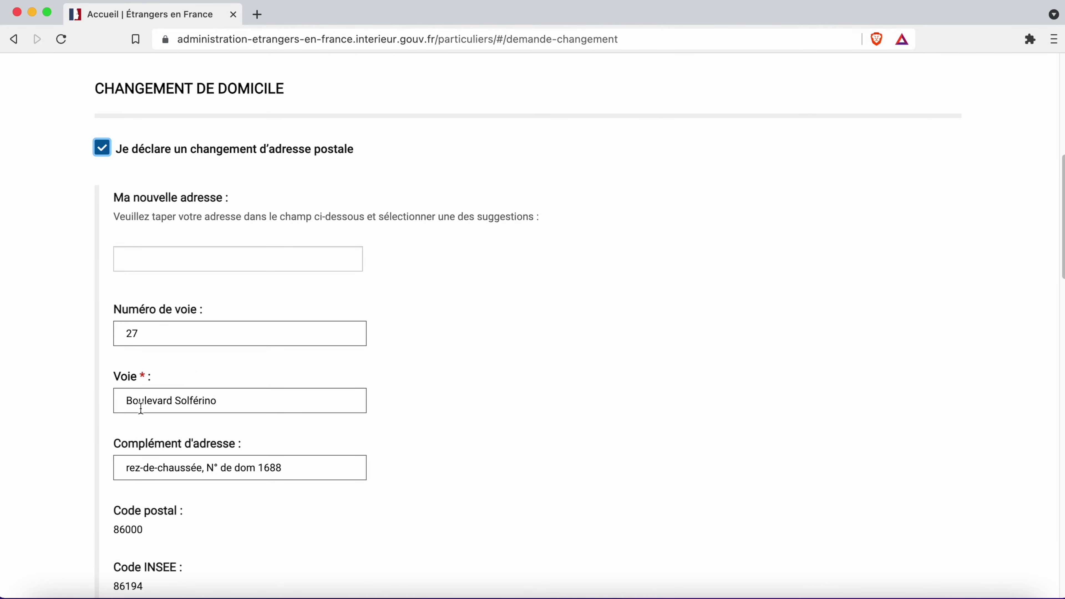
pyautogui.scroll(-2, 268, 411)
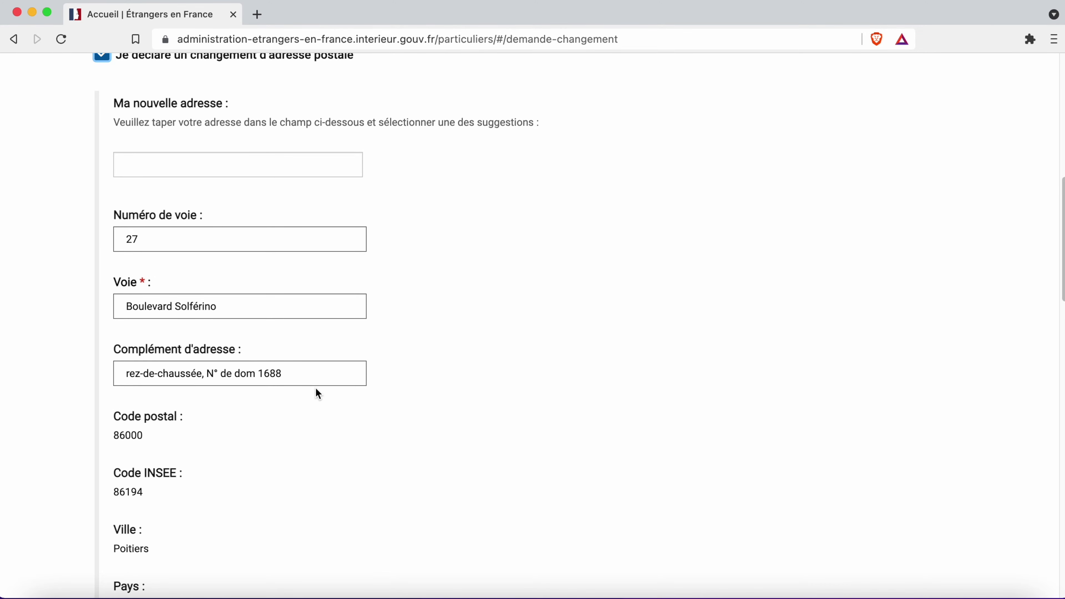
pyautogui.scroll(-4, 316, 389)
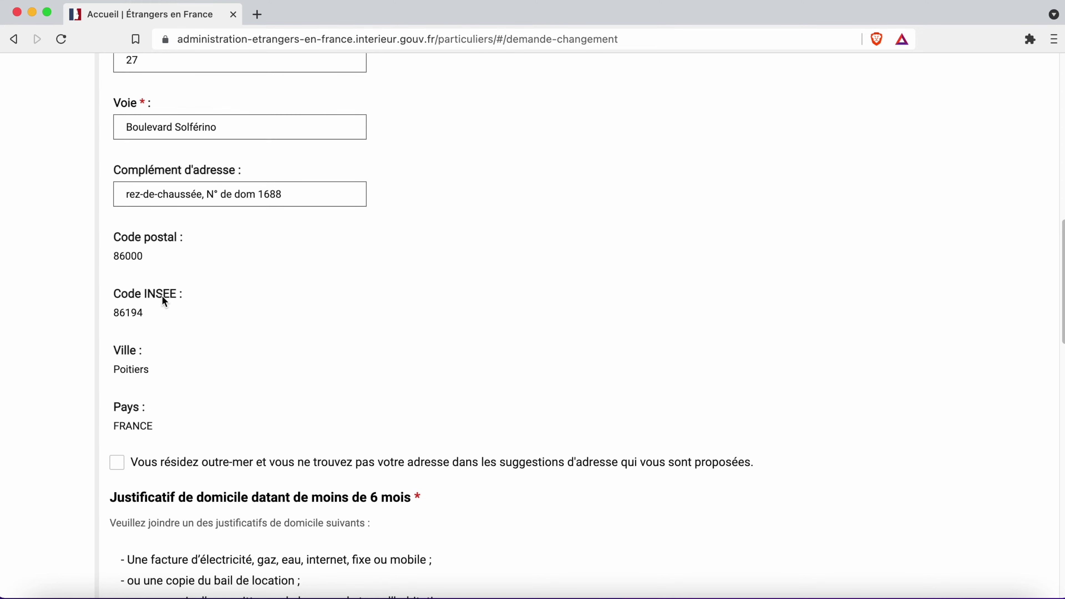
pyautogui.scroll(-9, 238, 282)
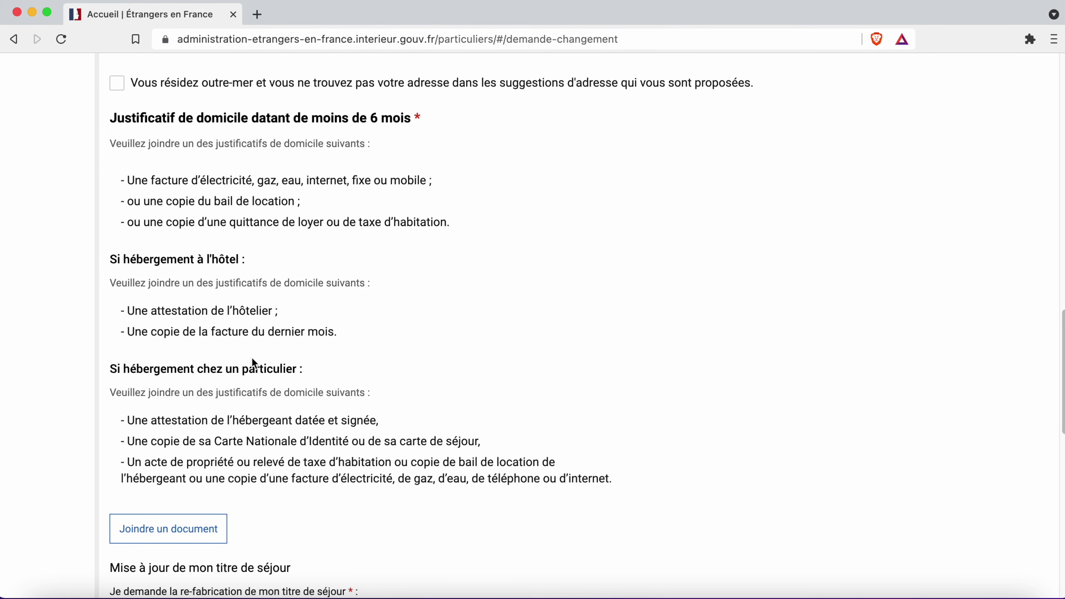
pyautogui.scroll(-2, 244, 319)
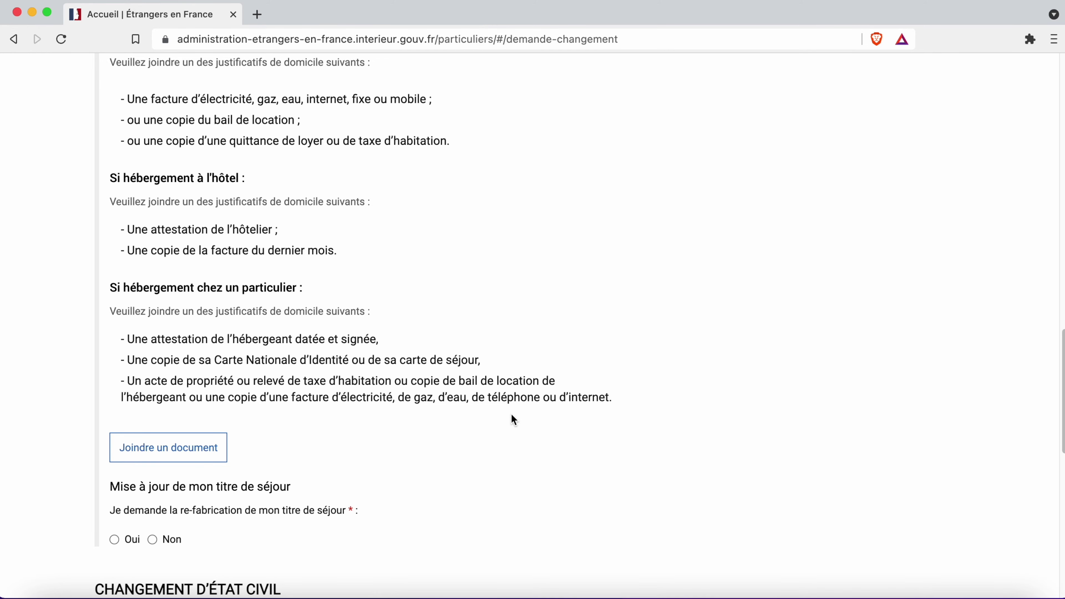
pyautogui.scroll(-3, 508, 415)
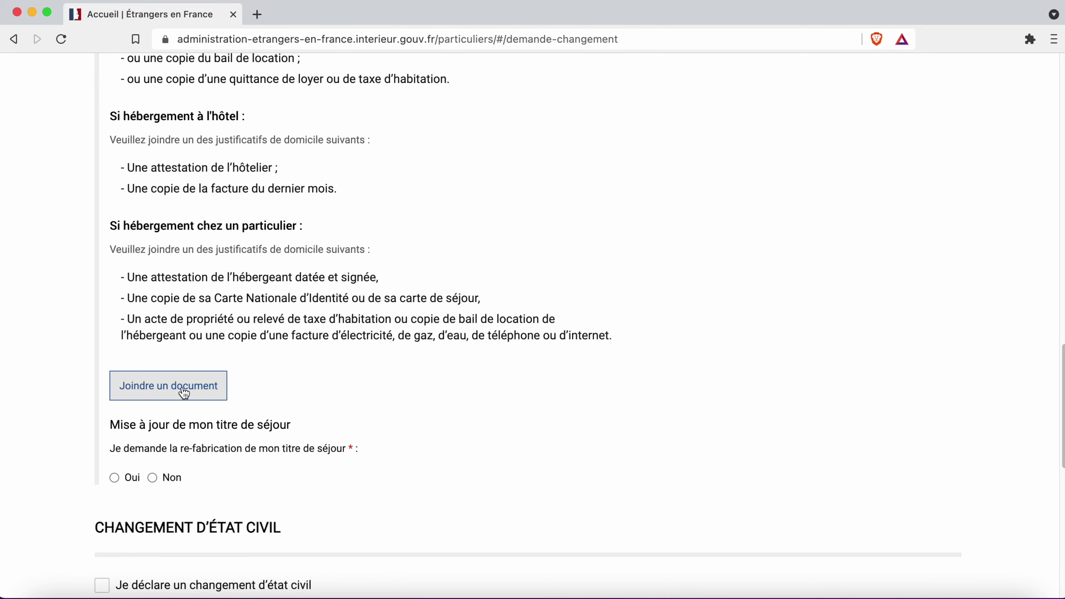
pyautogui.scroll(3, 207, 212)
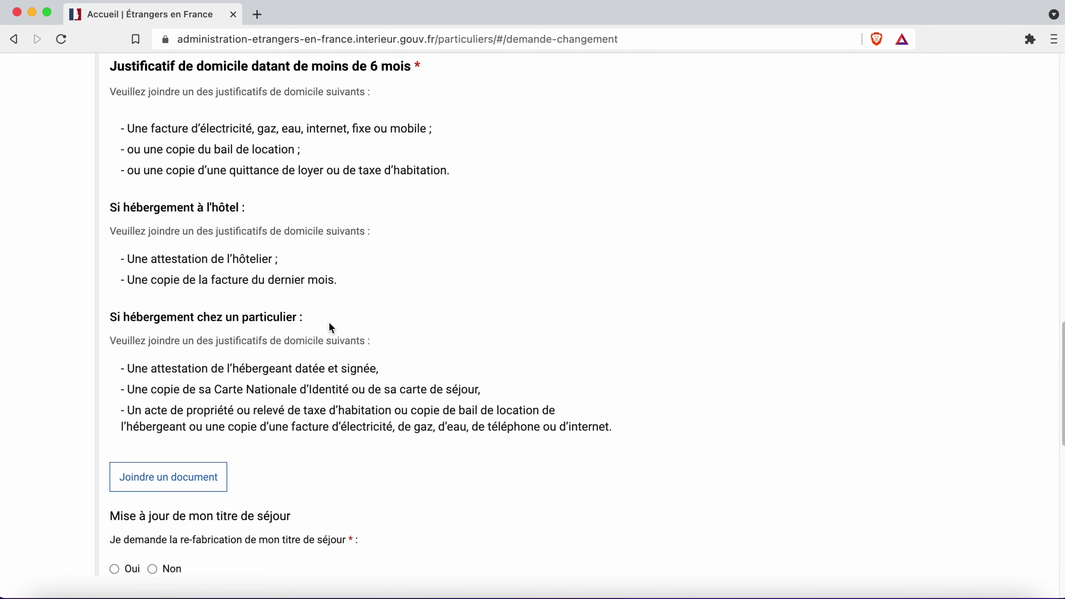
pyautogui.scroll(-1, 187, 478)
pyautogui.click(186, 461)
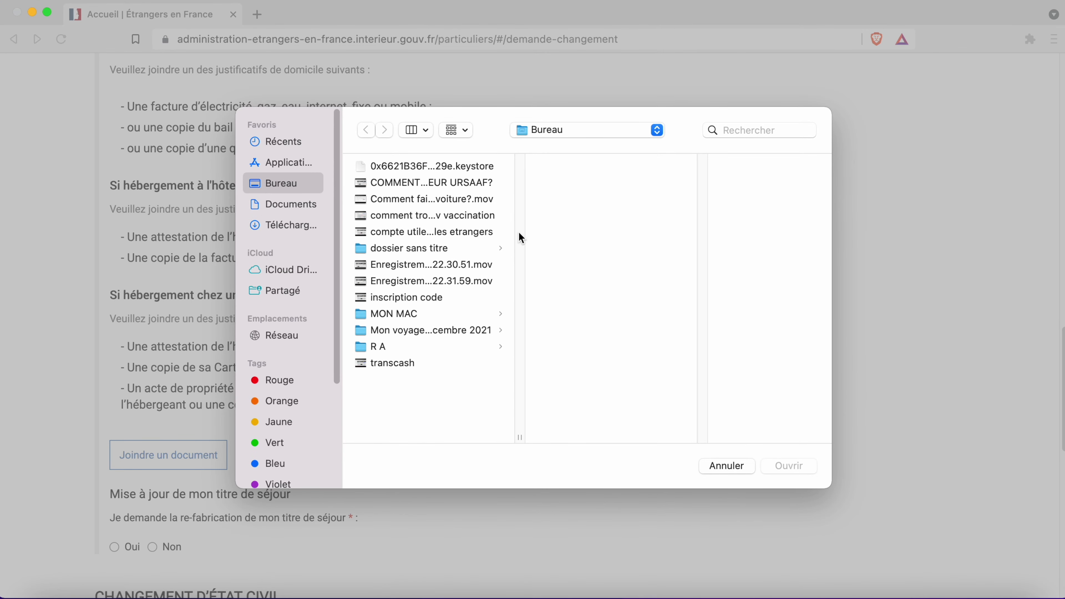
pyautogui.click(440, 183)
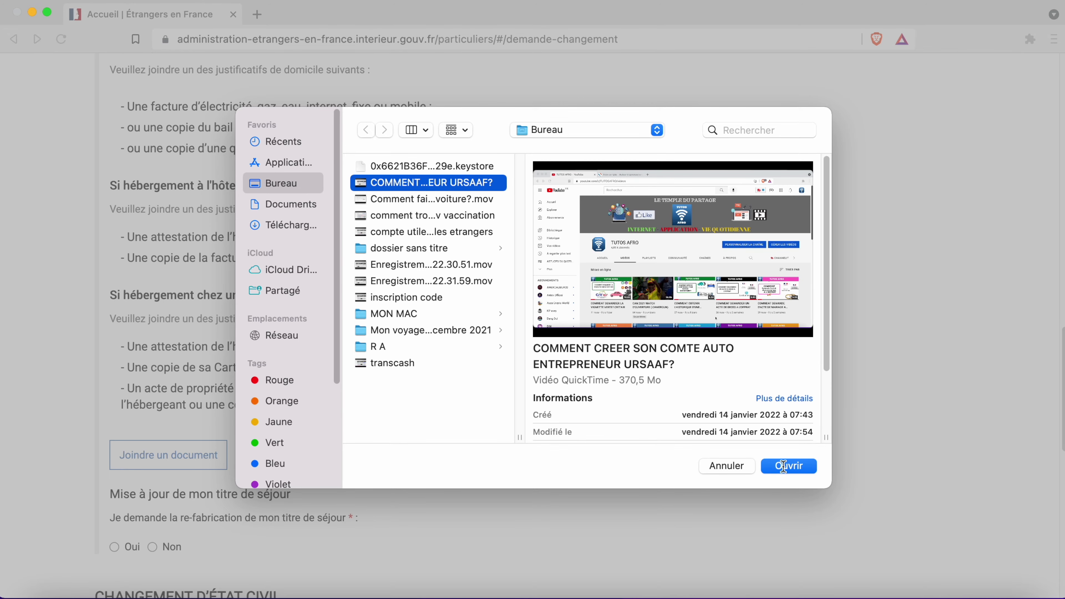
pyautogui.click(728, 469)
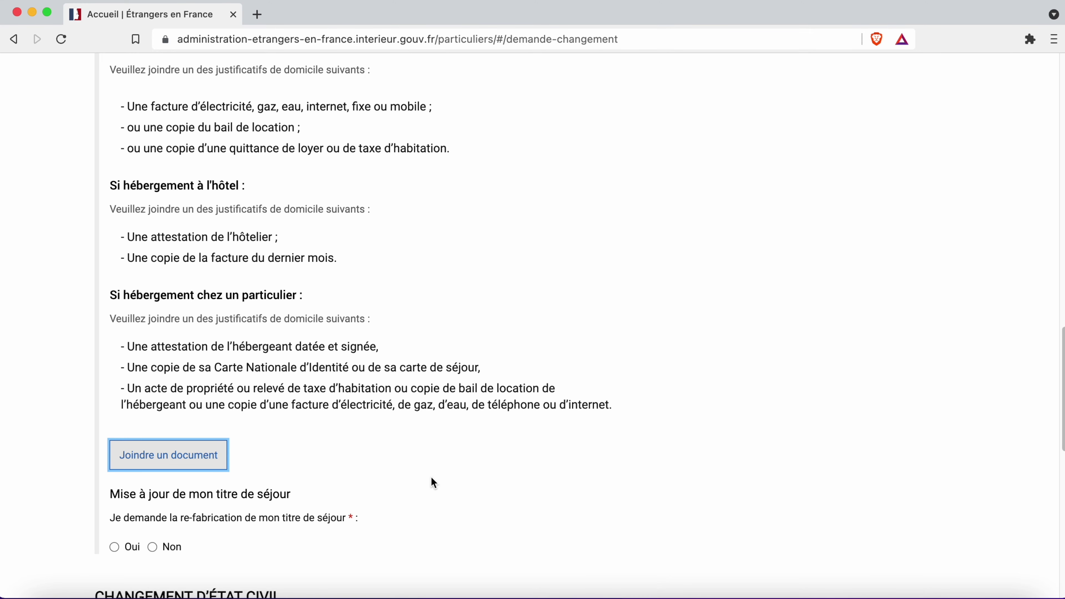
# - Answer Non to the request for re-fabrication of the residence permit
pyautogui.scroll(-4, 432, 482)
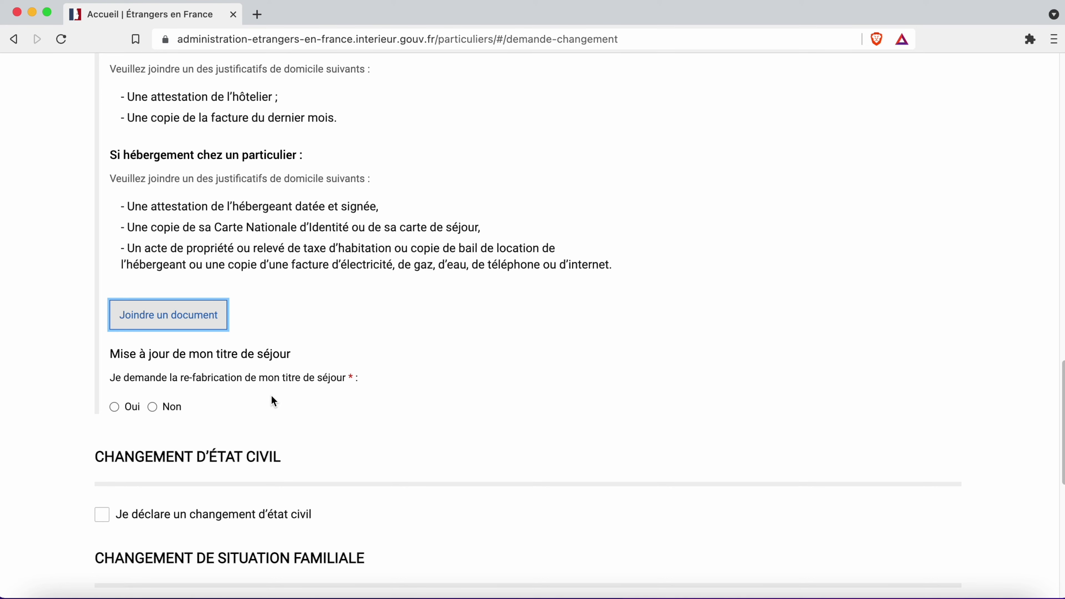
pyautogui.click(167, 411)
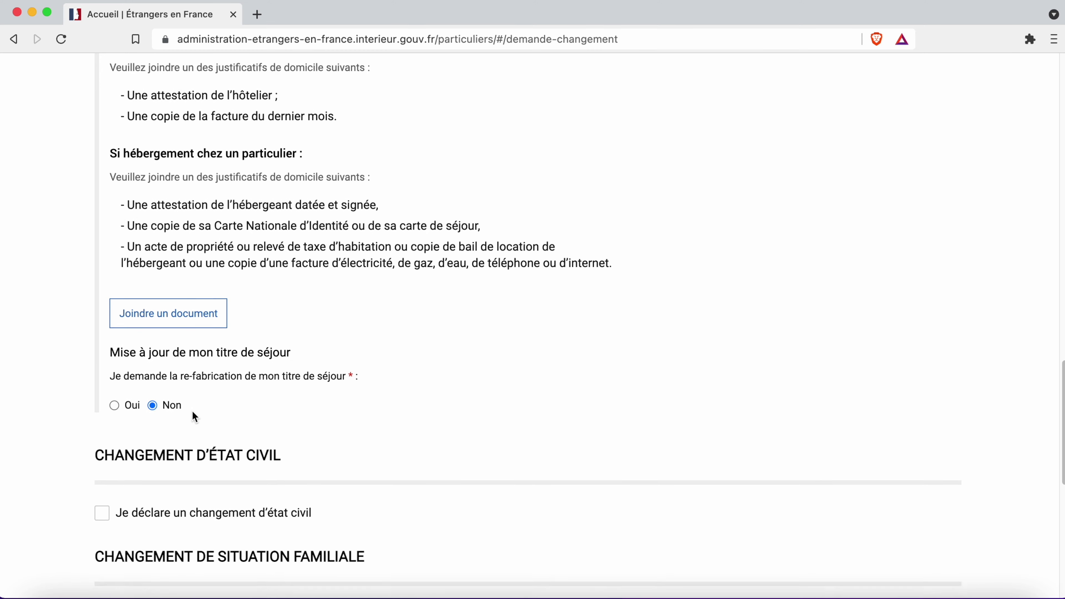
# - Review the remaining civil status and family situation options down to the false-declaration acknowledgement and submission area
pyautogui.scroll(-2, 191, 416)
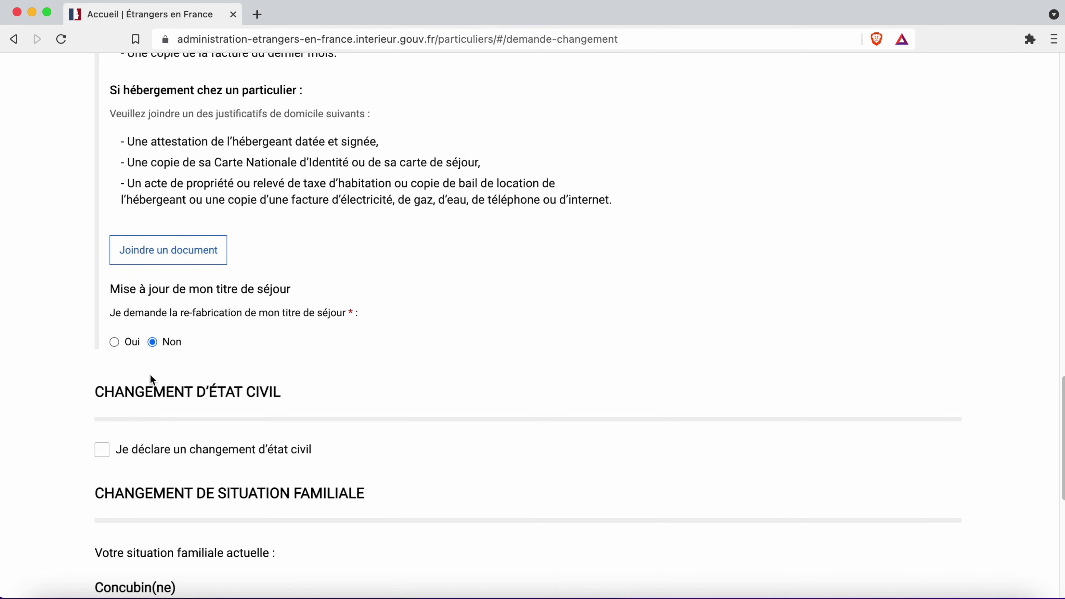
pyautogui.scroll(-5, 150, 376)
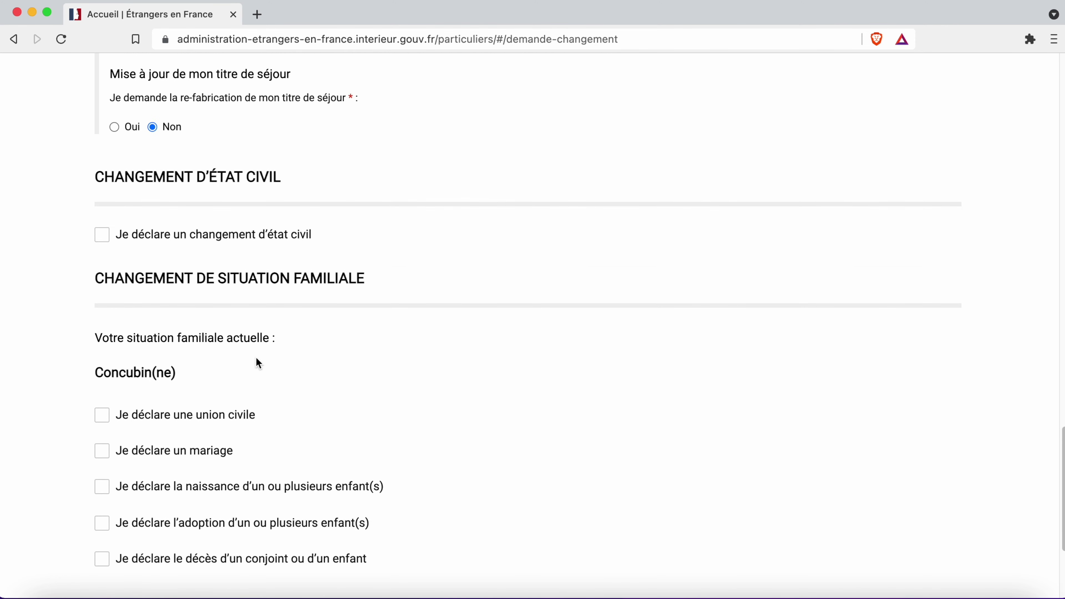
pyautogui.scroll(-5, 281, 432)
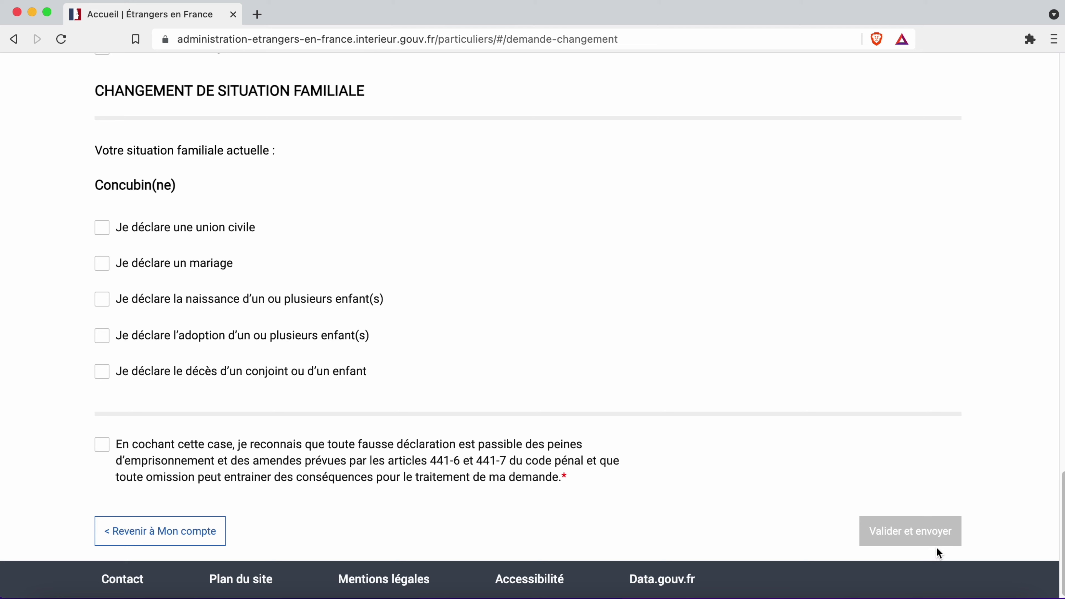